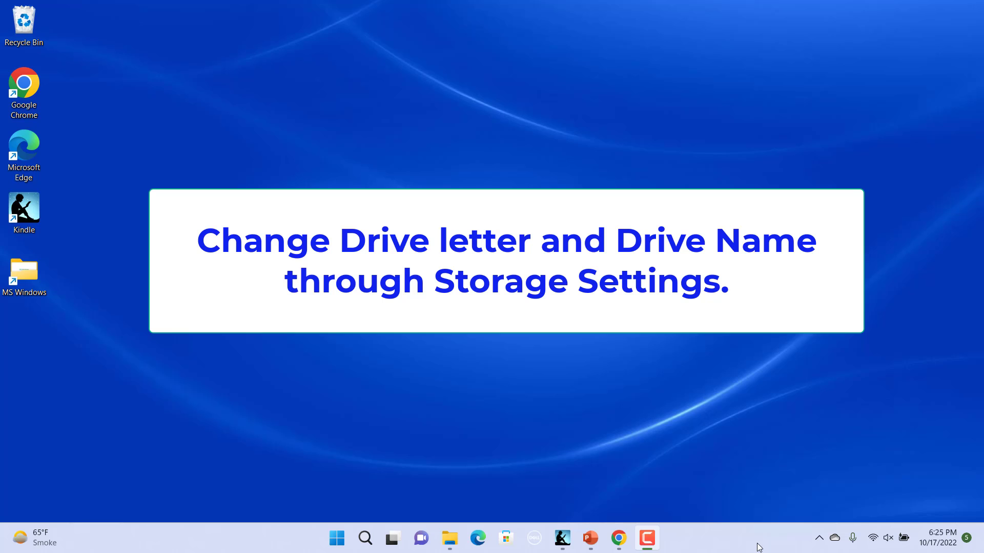
# Check the drives in File Explorer, then open Windows Settings from the Start quick menu
pyautogui.press('super+e')
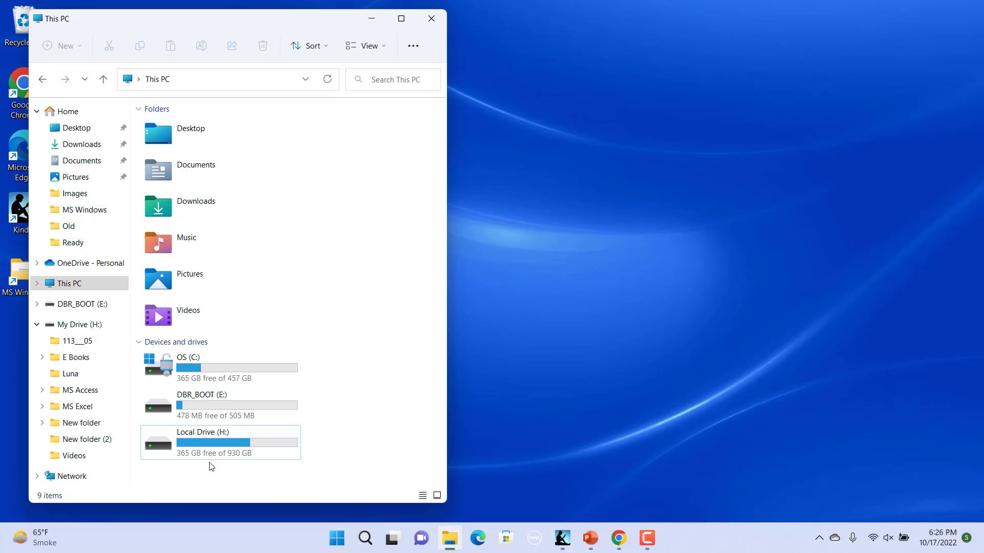
pyautogui.hotkey('alt', 'F4')
pyautogui.rightClick(336, 540)
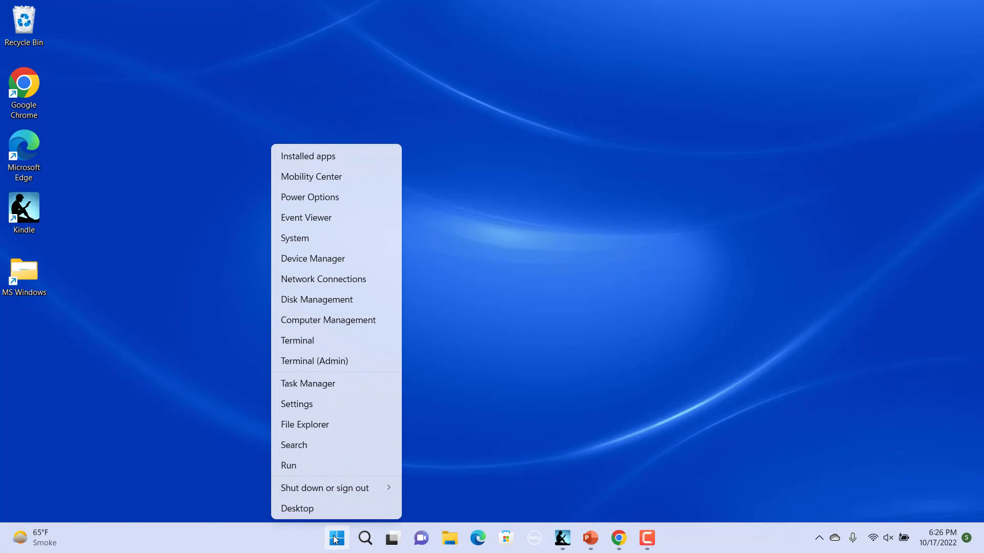
pyautogui.click(295, 403)
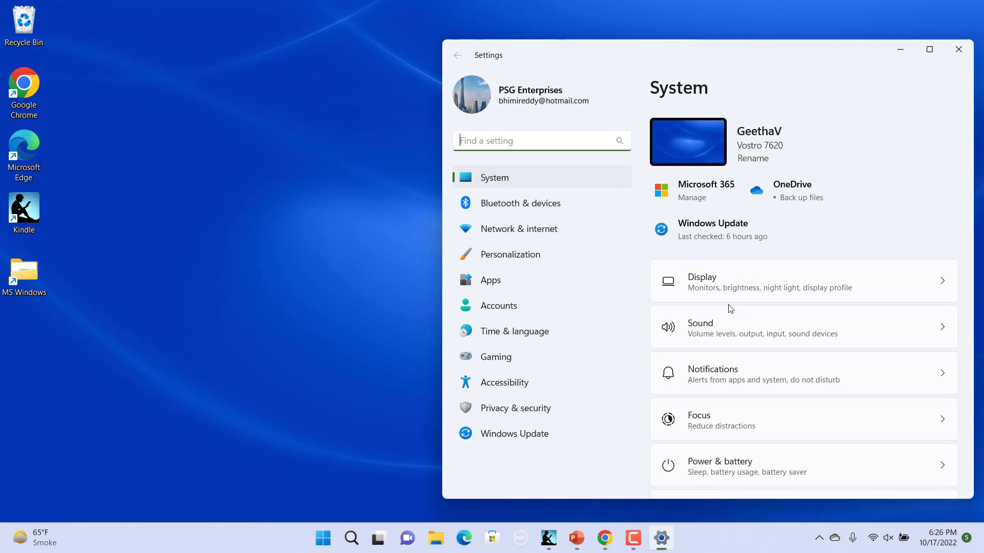
# Go to System > Storage and expand Advanced storage settings
pyautogui.click(509, 180)
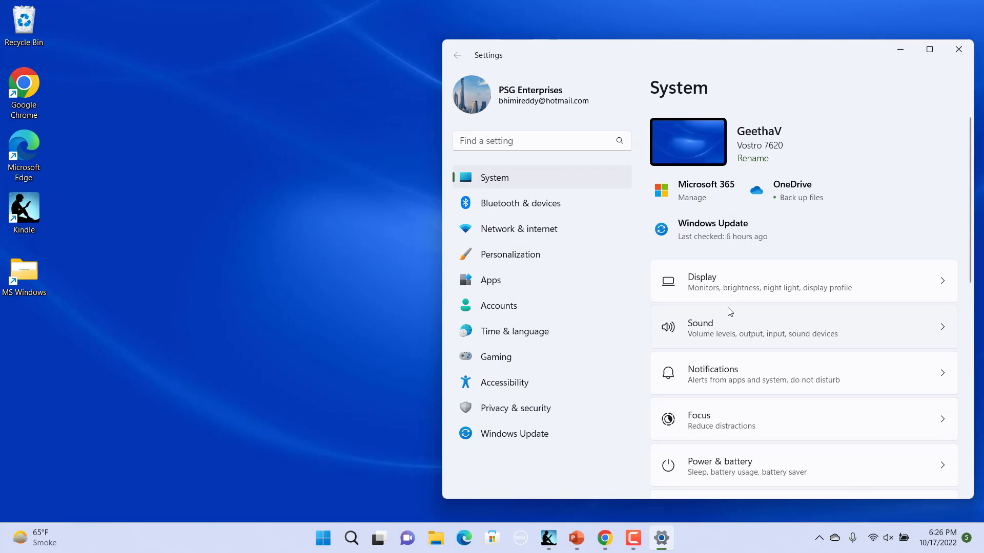
pyautogui.scroll(-3, 729, 312)
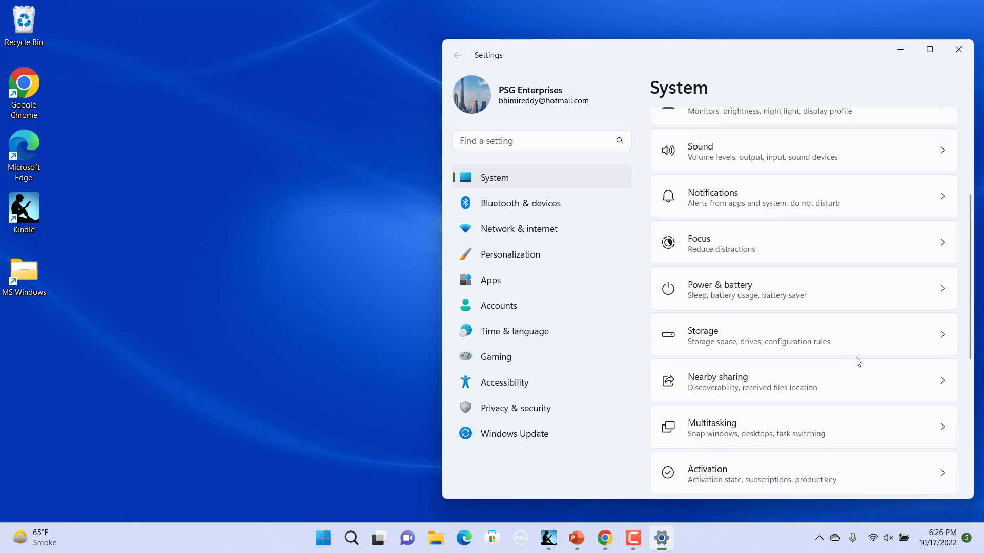
pyautogui.click(845, 341)
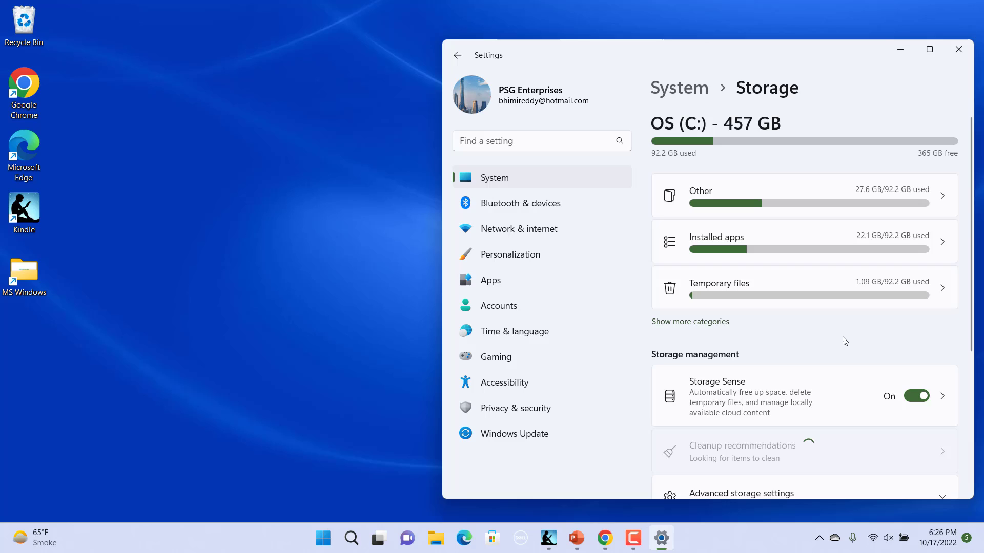
pyautogui.scroll(-3, 843, 341)
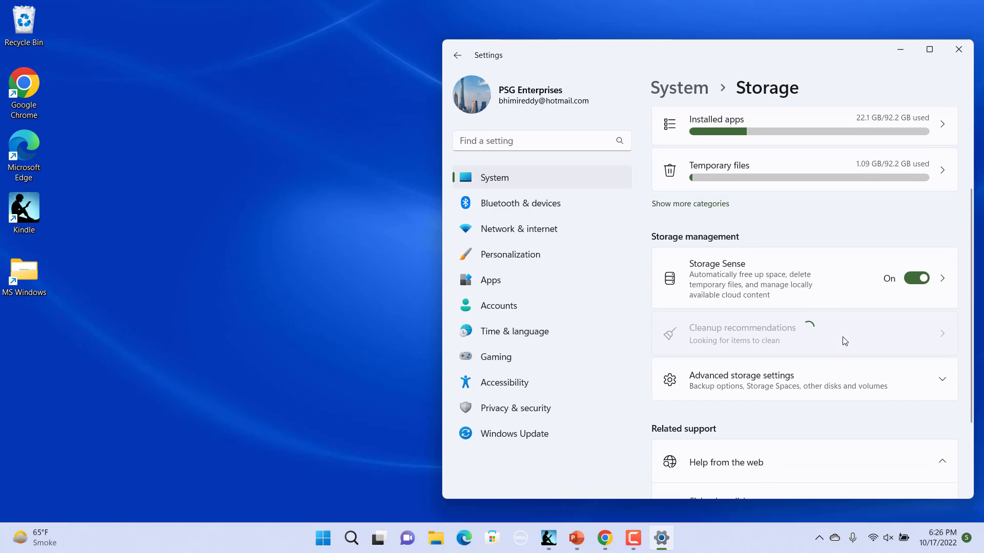
pyautogui.click(751, 382)
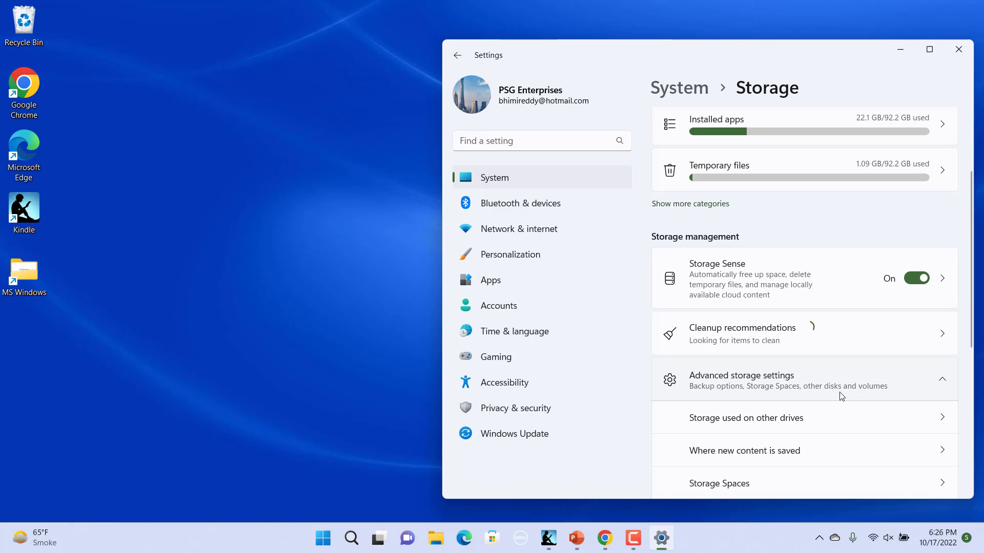
# In Disks & volumes, expand WD My Passport and open Local Drive (H:) properties
pyautogui.scroll(-2, 840, 395)
pyautogui.scroll(-1, 841, 395)
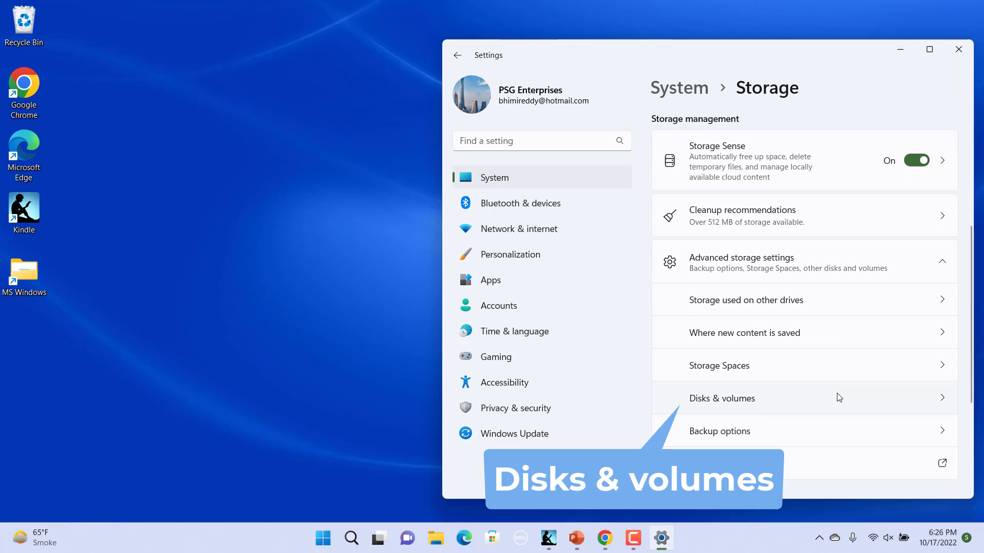
pyautogui.click(740, 399)
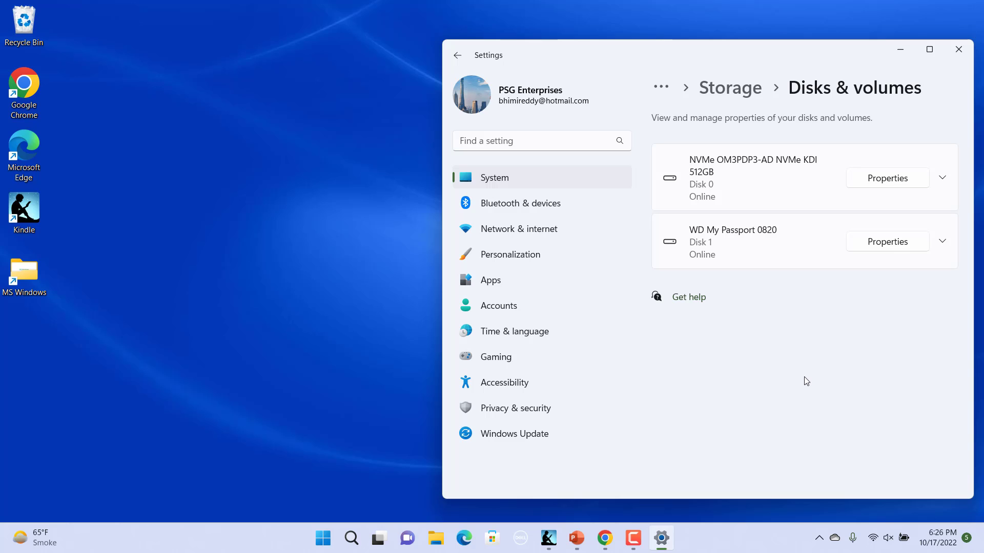
pyautogui.click(942, 243)
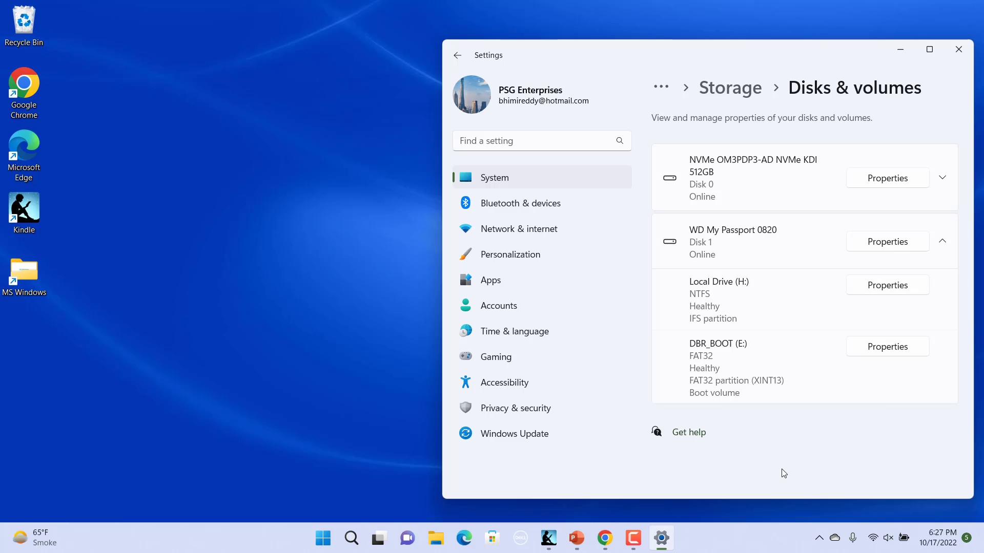
pyautogui.click(887, 285)
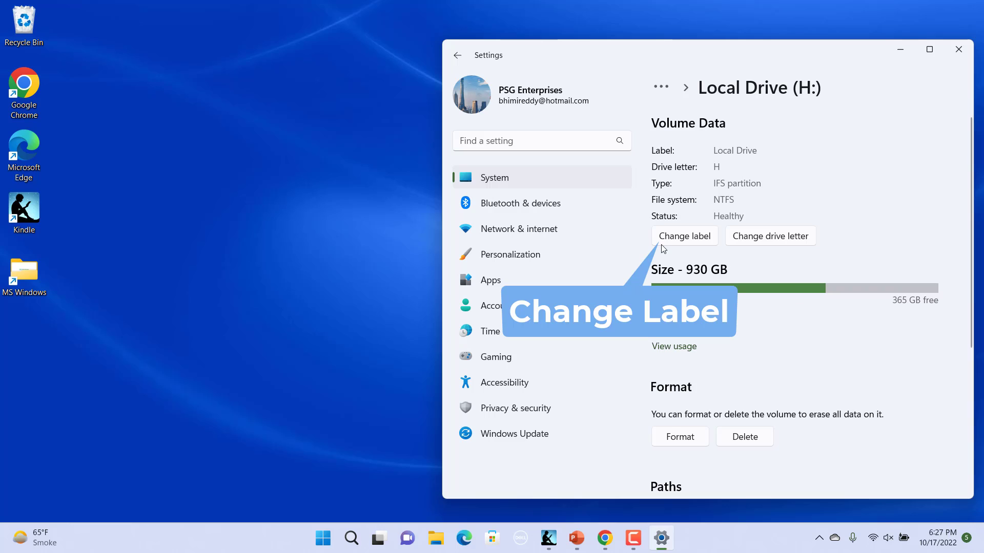
# Relabel the H: volume as 'My Drive' and apply it
pyautogui.click(683, 237)
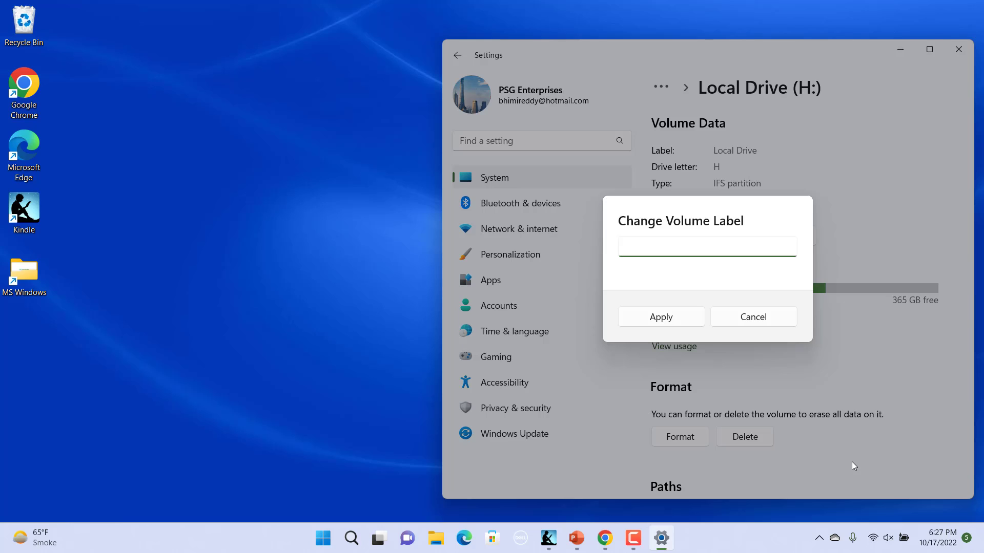
pyautogui.write('My Drive')
pyautogui.click(660, 318)
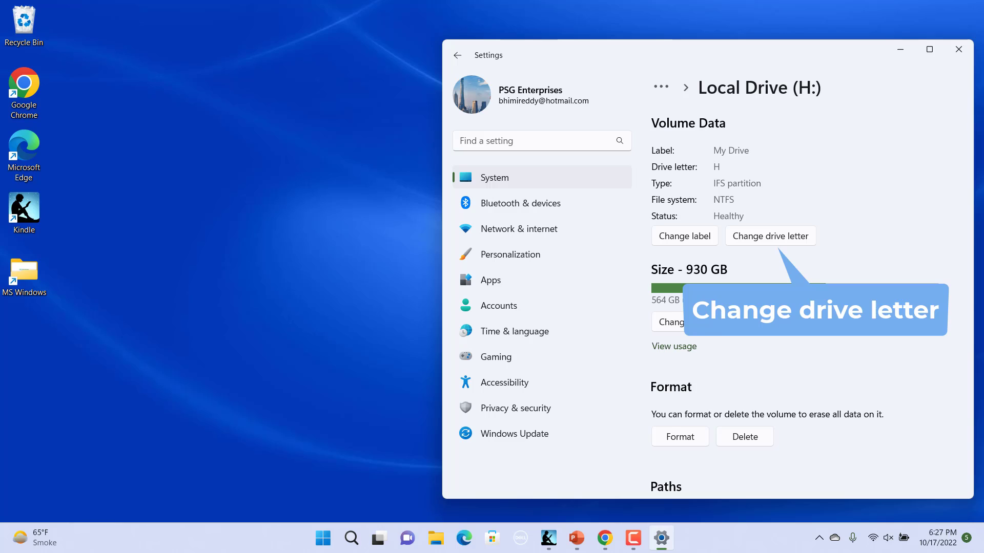
# Change the My Drive volume's letter from H to G
pyautogui.click(766, 238)
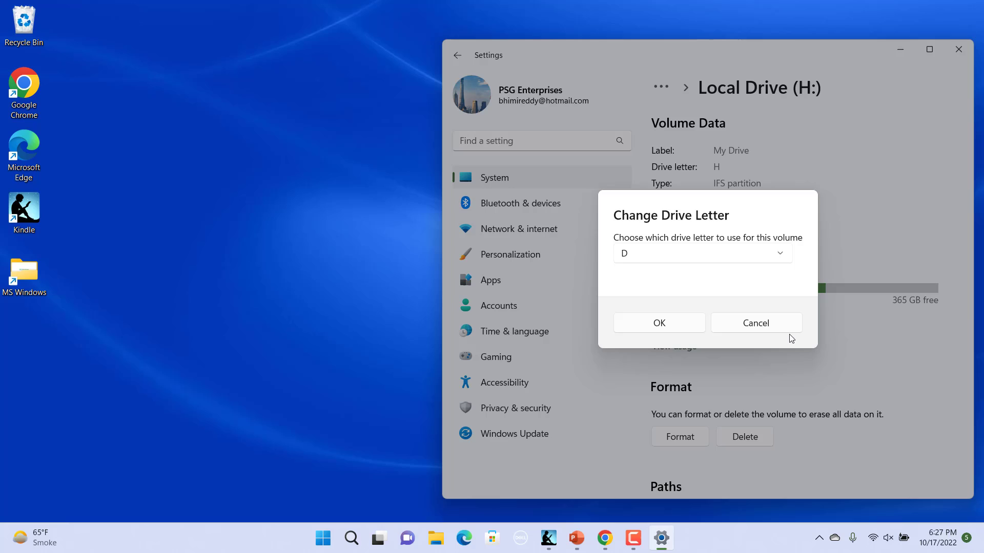
pyautogui.click(782, 256)
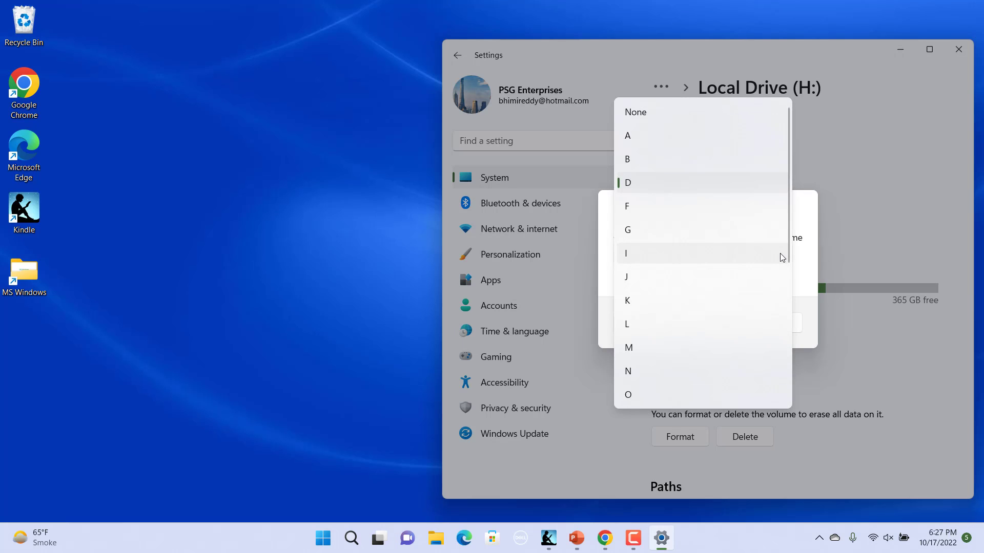
pyautogui.click(632, 231)
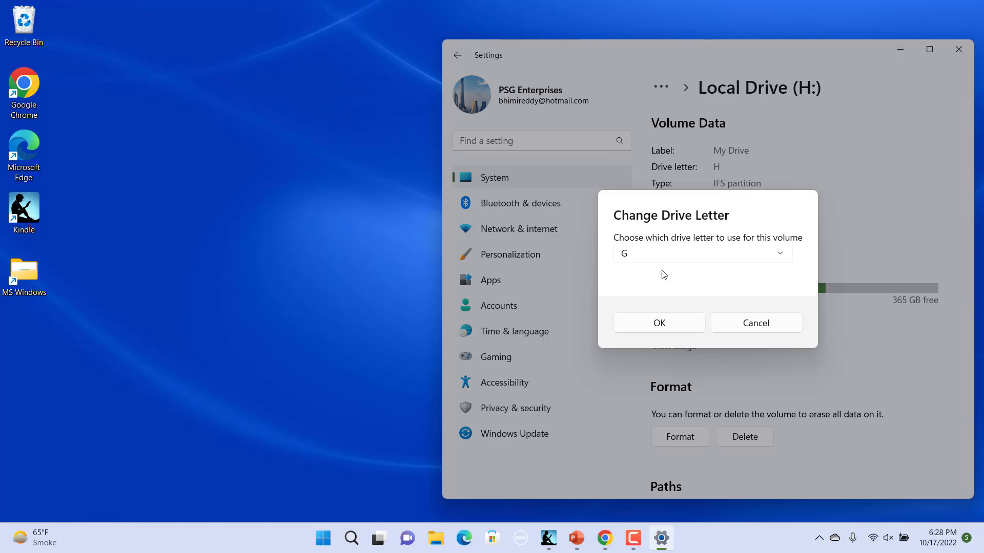
pyautogui.click(682, 325)
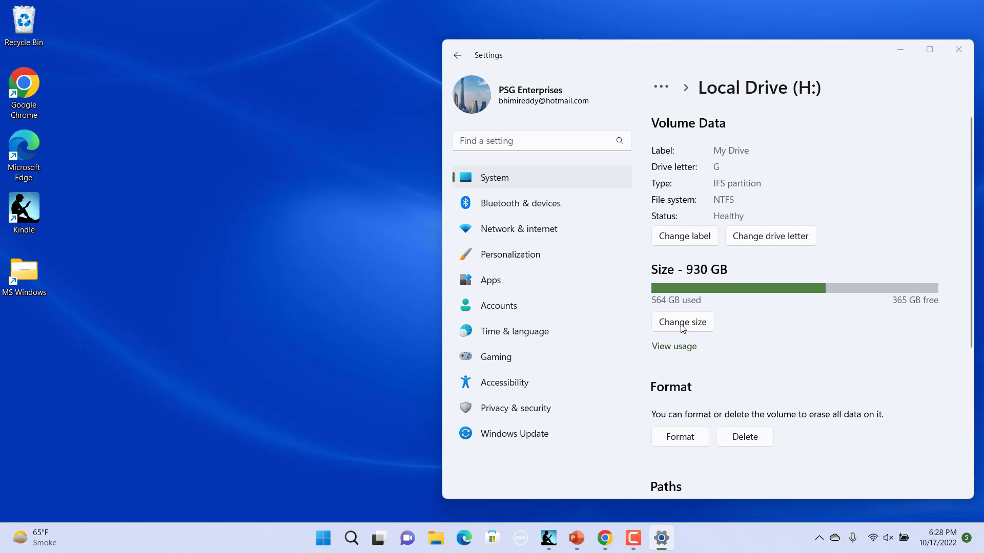
# Close Settings, confirm My Drive (G:) appears in File Explorer, then close Explorer
pyautogui.click(959, 52)
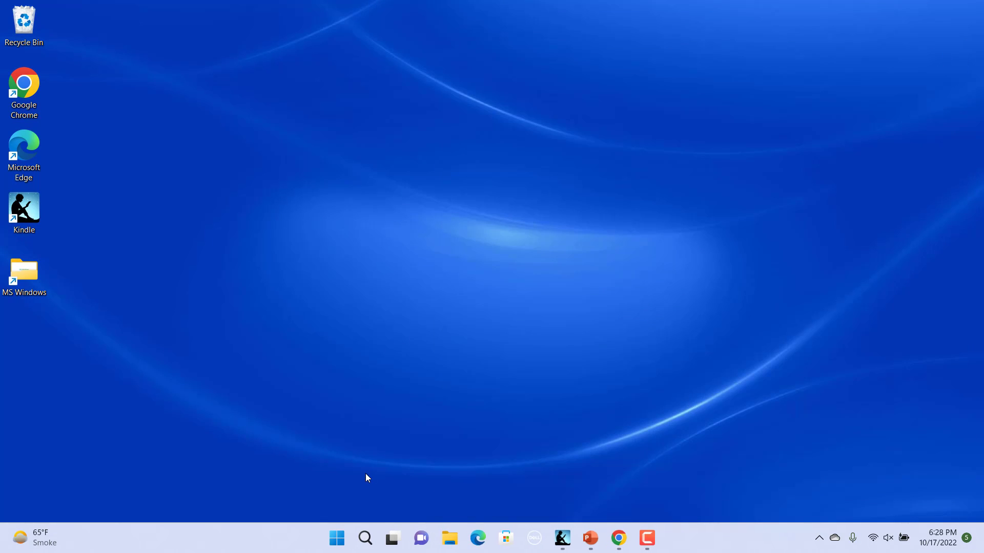
pyautogui.click(449, 539)
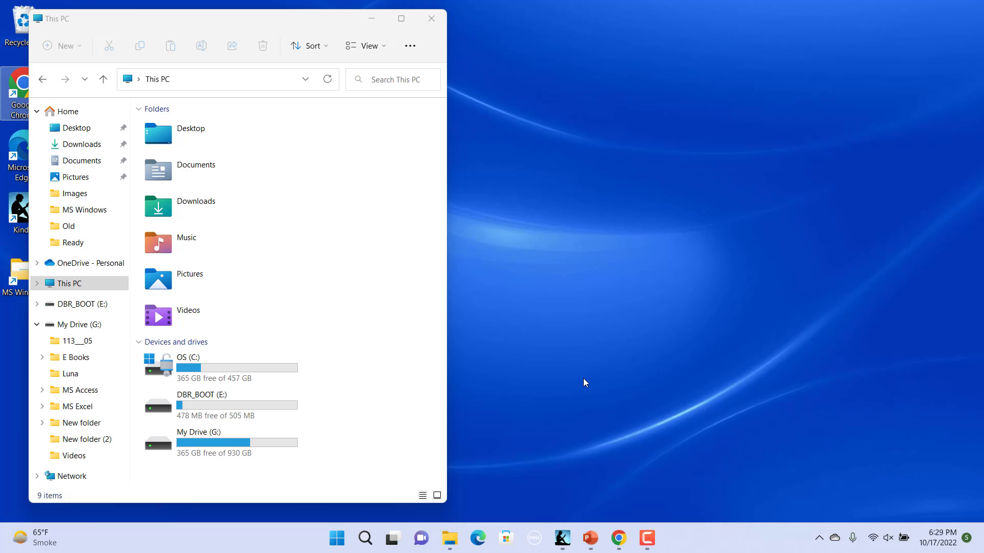
pyautogui.click(432, 16)
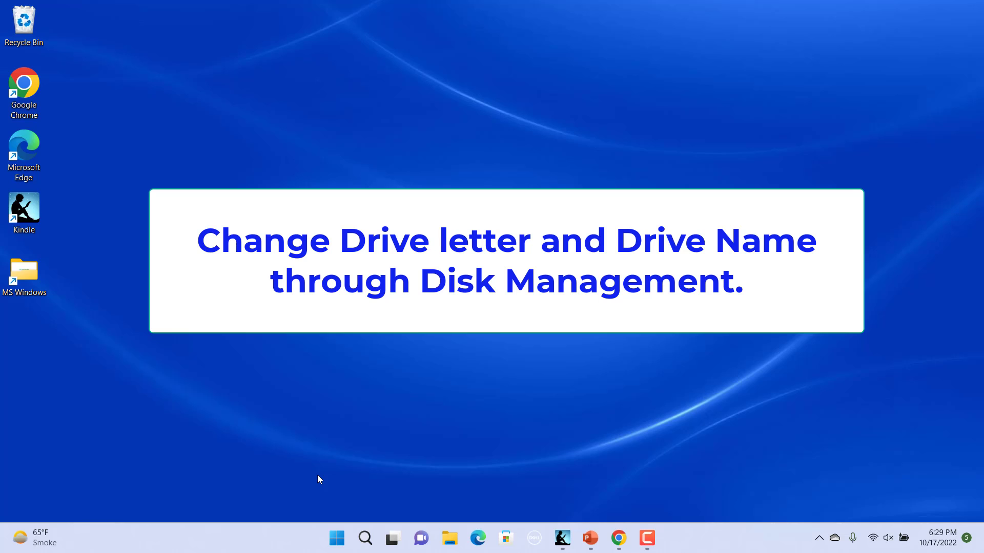
# Open Disk Management from the Start quick menu, close it, and reopen the quick menu with Win+X
pyautogui.rightClick(337, 538)
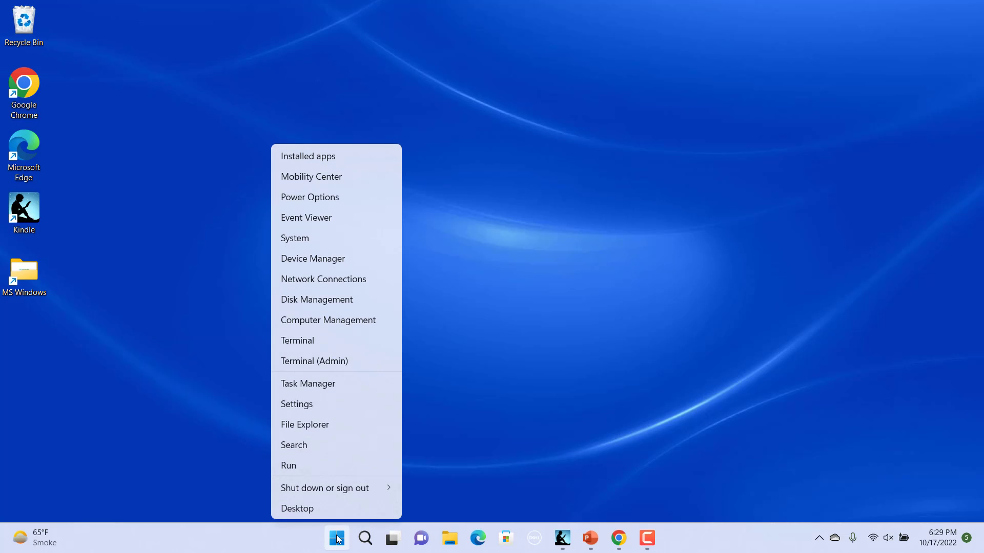
pyautogui.click(331, 302)
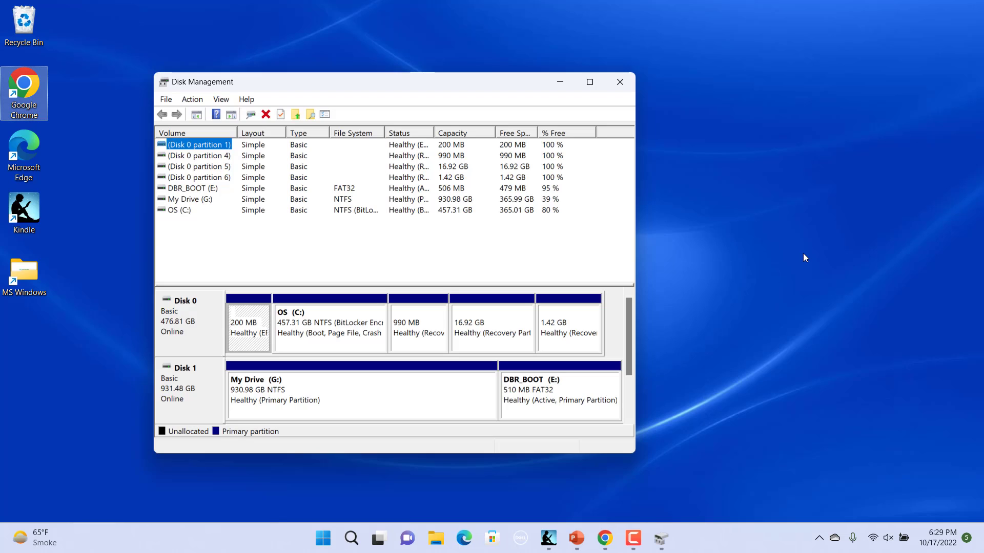
pyautogui.click(622, 83)
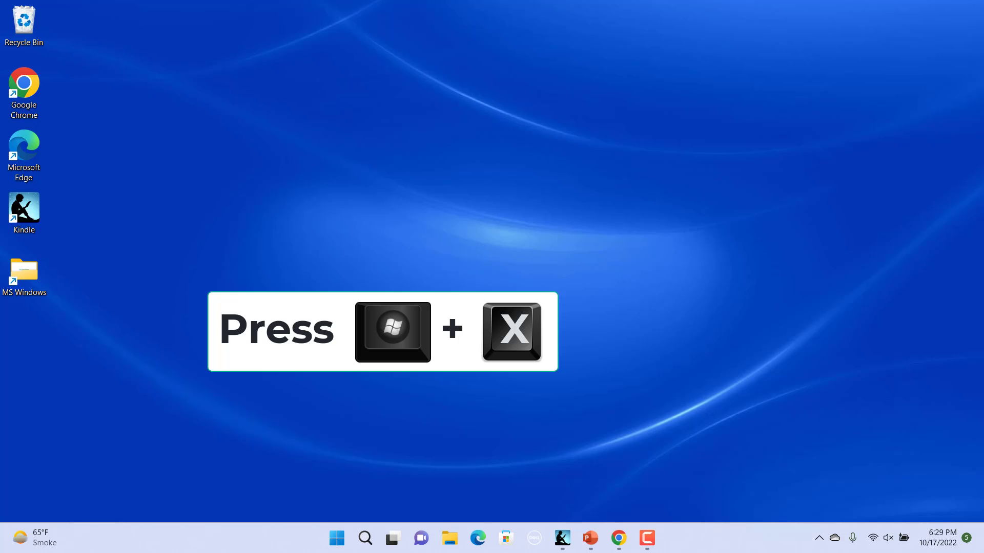
pyautogui.press('super+x')
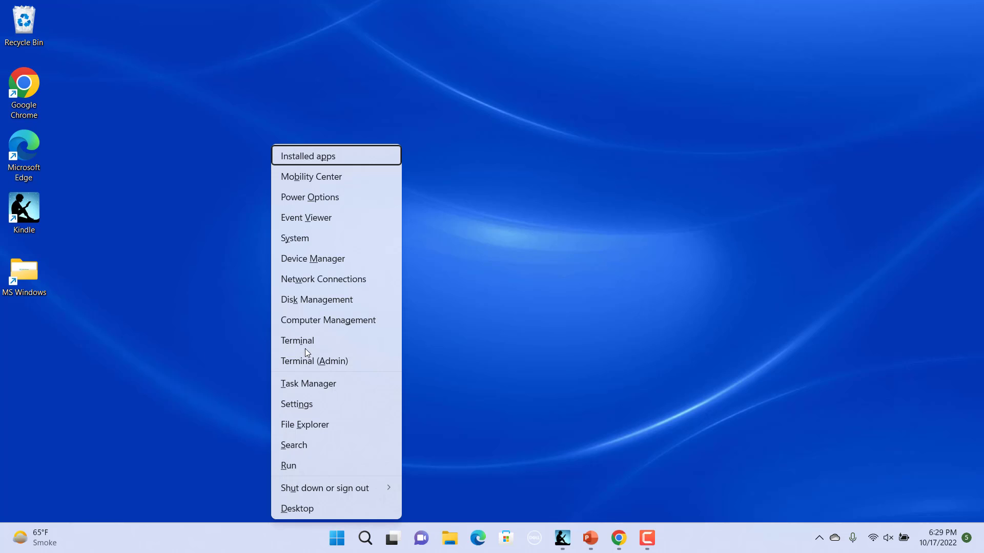
# Open and close Disk Management, then relaunch it by running diskmgmt.msc
pyautogui.click(318, 301)
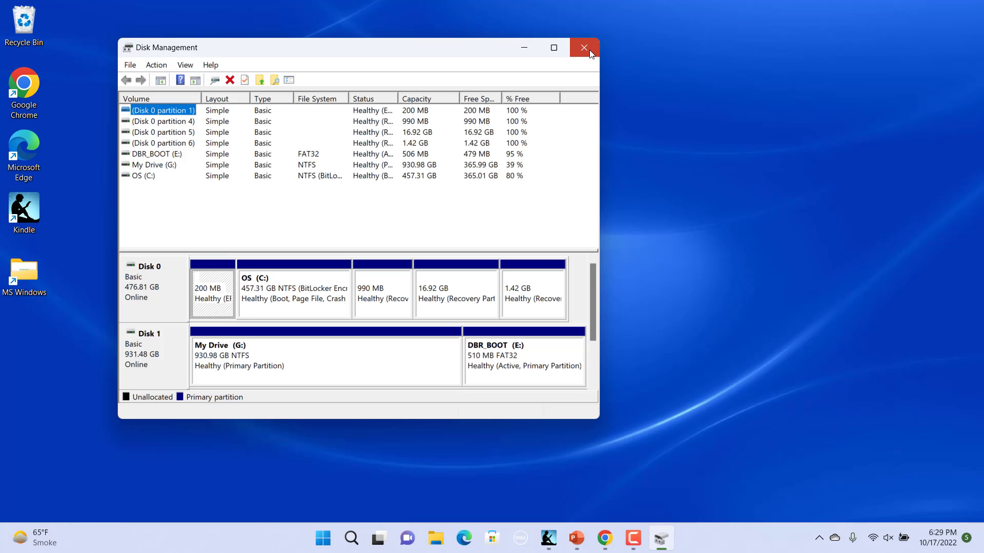
pyautogui.click(589, 53)
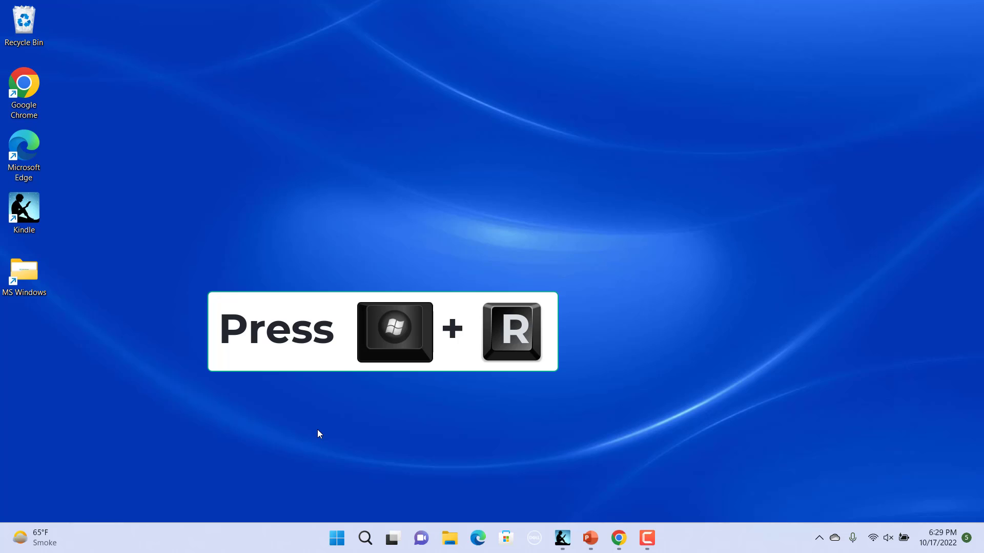
pyautogui.press('super+r')
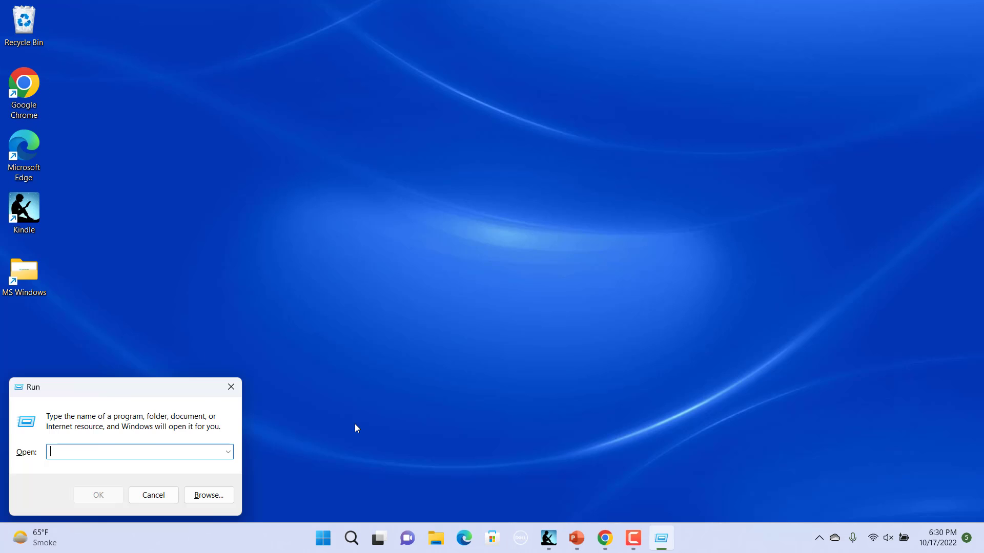
pyautogui.write('diskmgmt.msc')
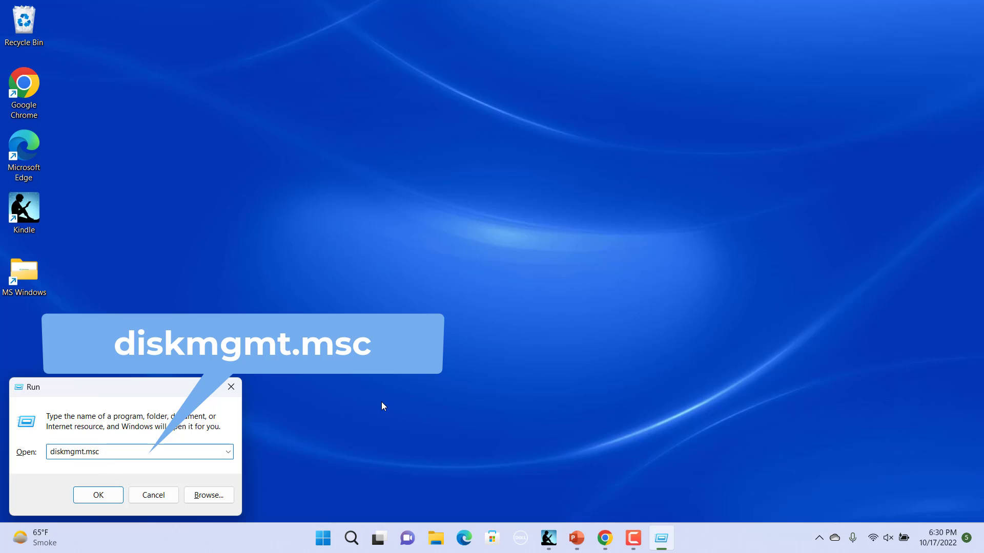
pyautogui.press('Return')
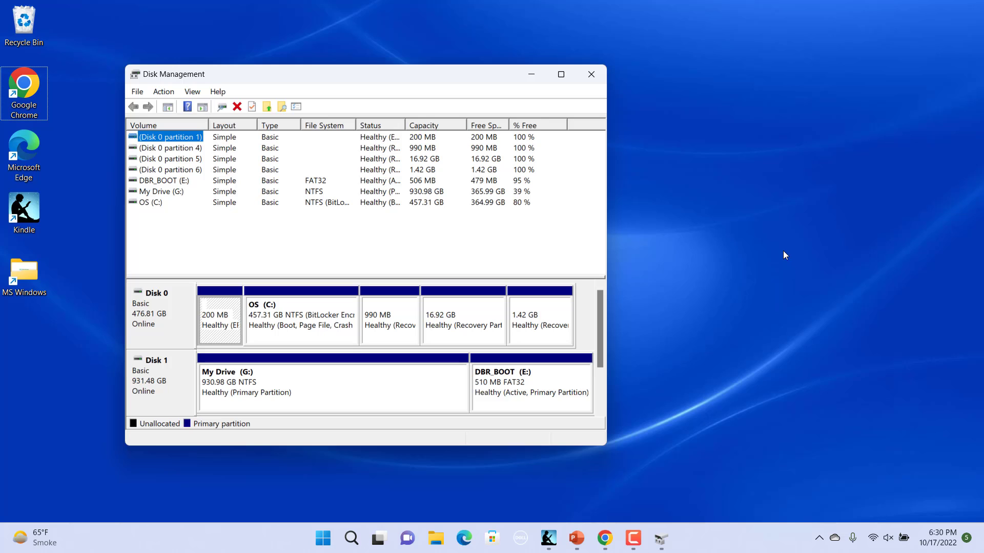
# Reassign the My Drive volume from letter G to D, accepting the warning
pyautogui.rightClick(170, 194)
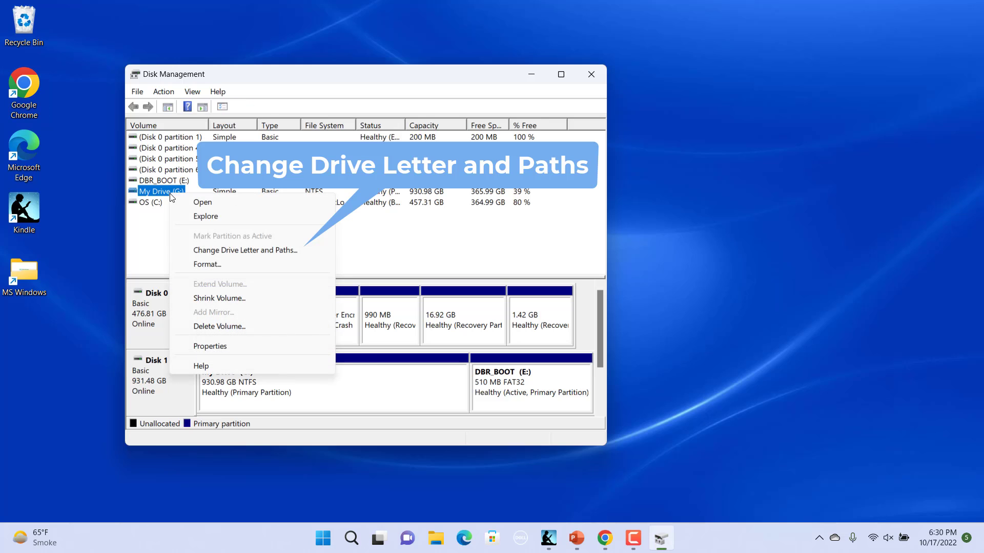
pyautogui.click(239, 251)
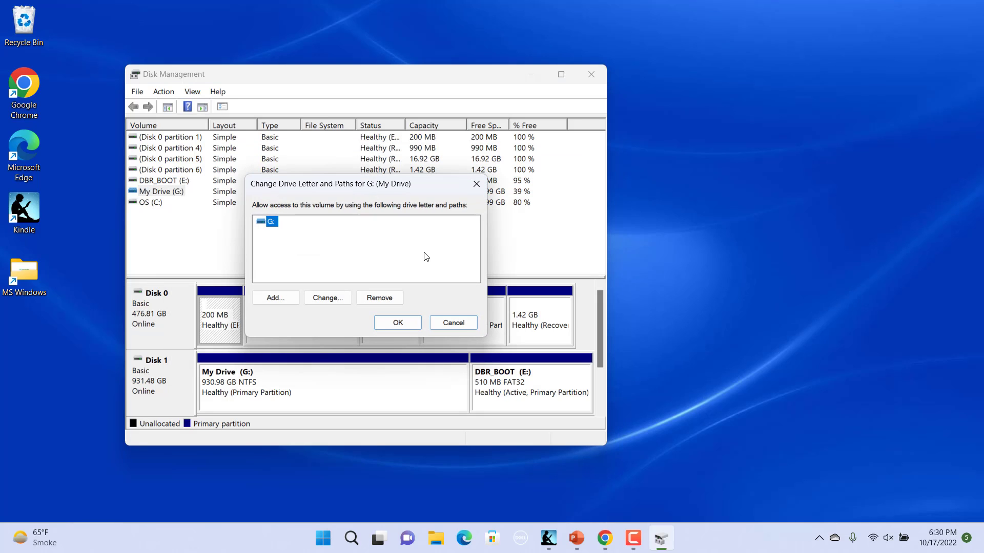
pyautogui.click(325, 299)
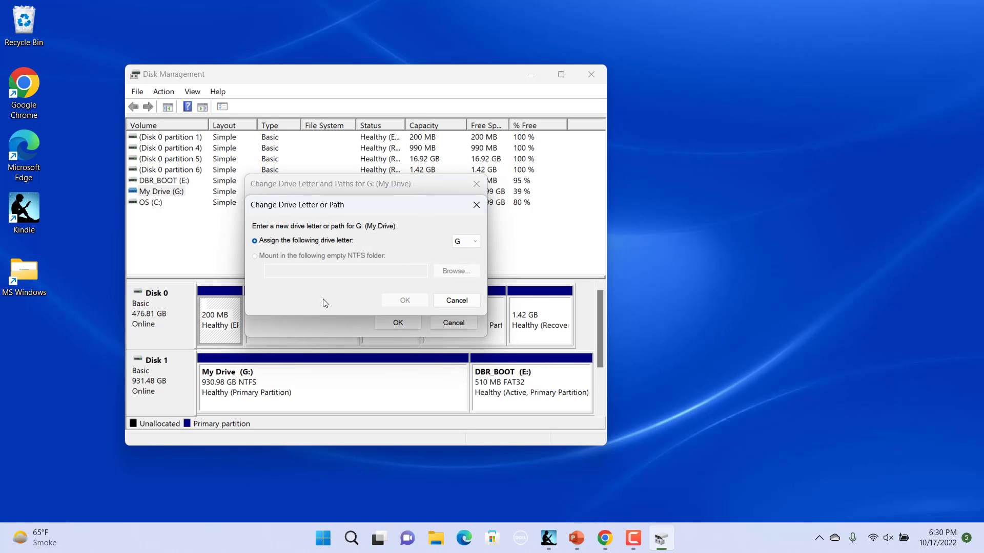
pyautogui.click(475, 241)
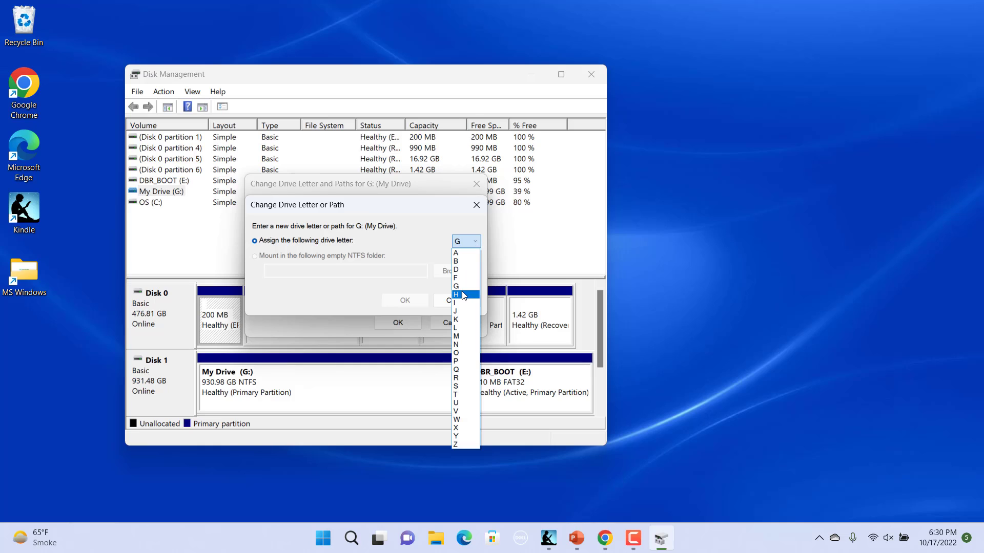
pyautogui.click(459, 269)
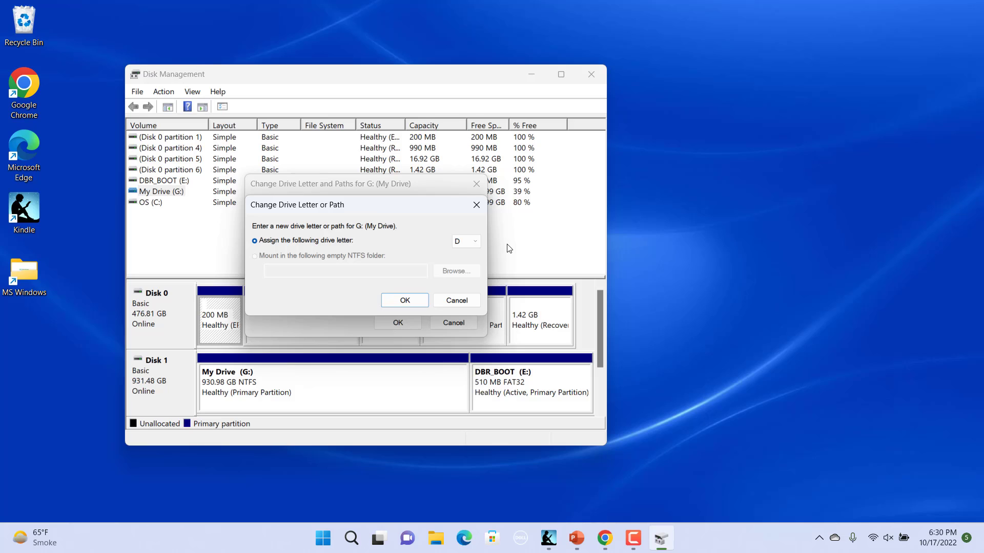
pyautogui.click(405, 302)
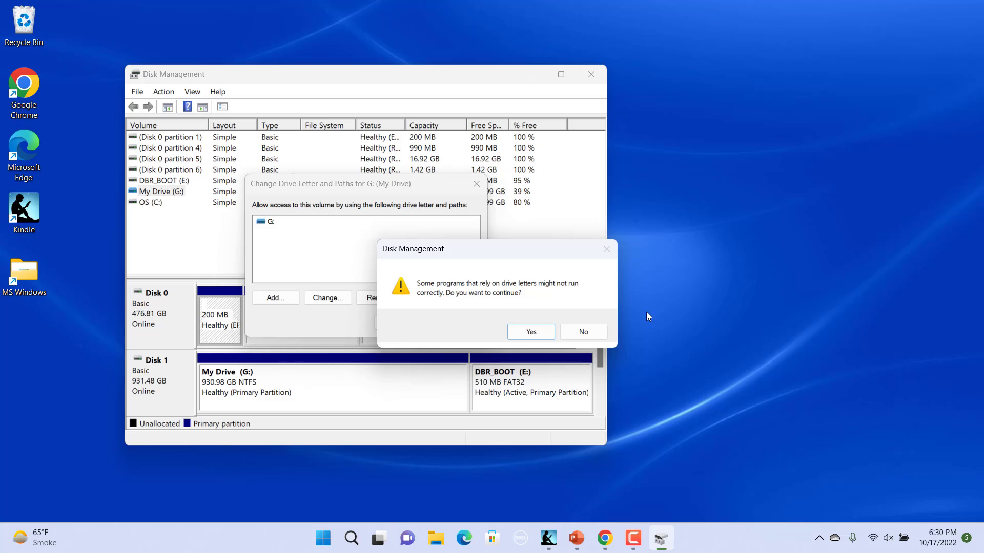
pyautogui.press('Return')
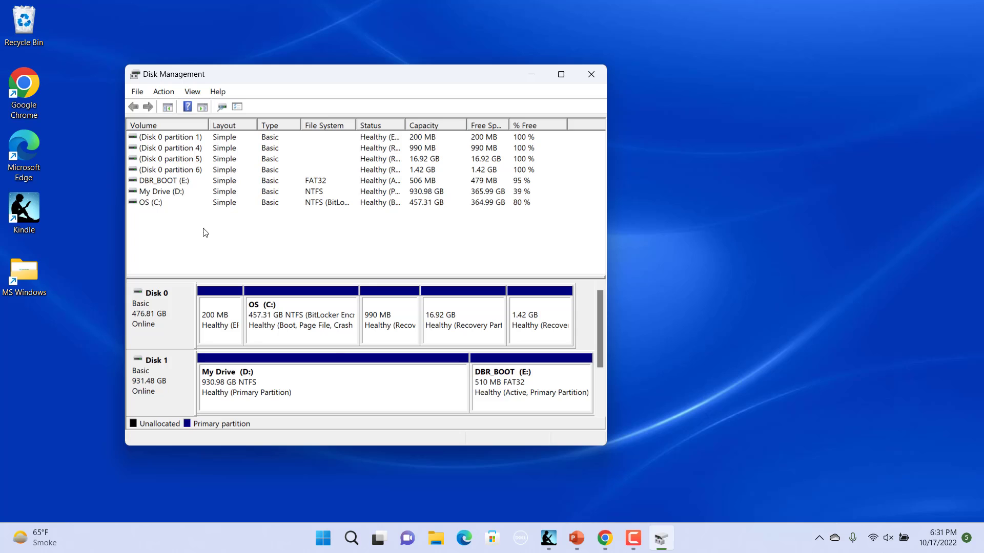
# Rename the D: volume to 'Images Drive' through its Properties dialog
pyautogui.rightClick(175, 192)
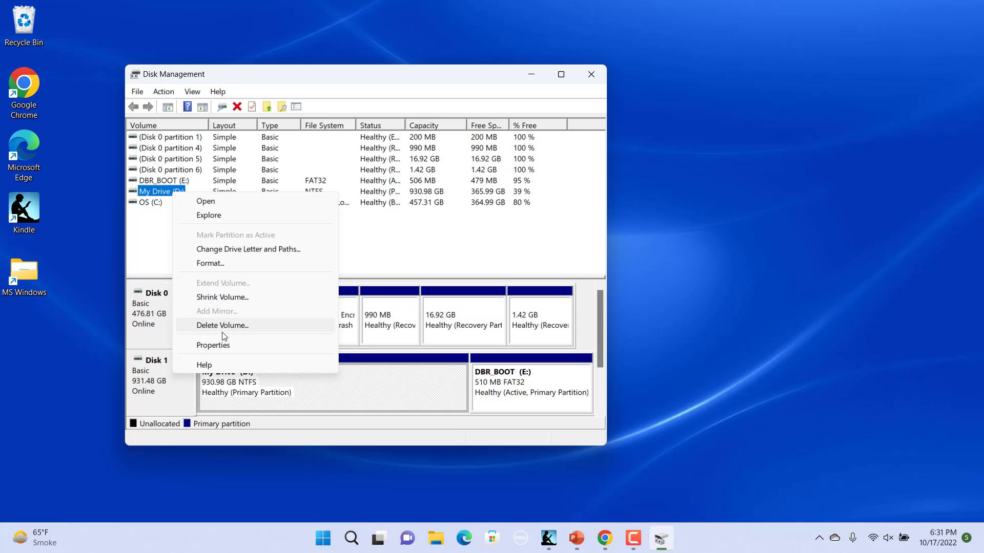
pyautogui.click(213, 345)
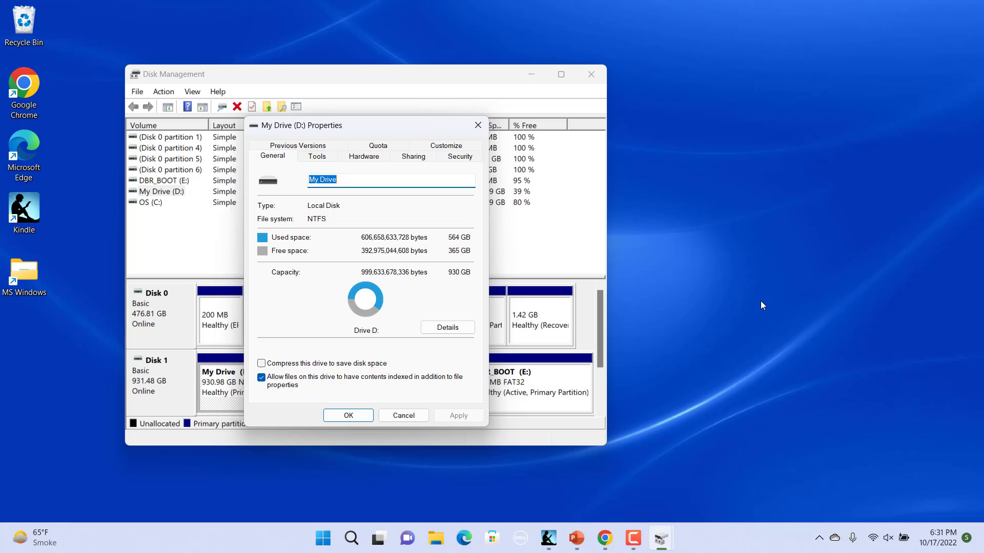
pyautogui.click(342, 180)
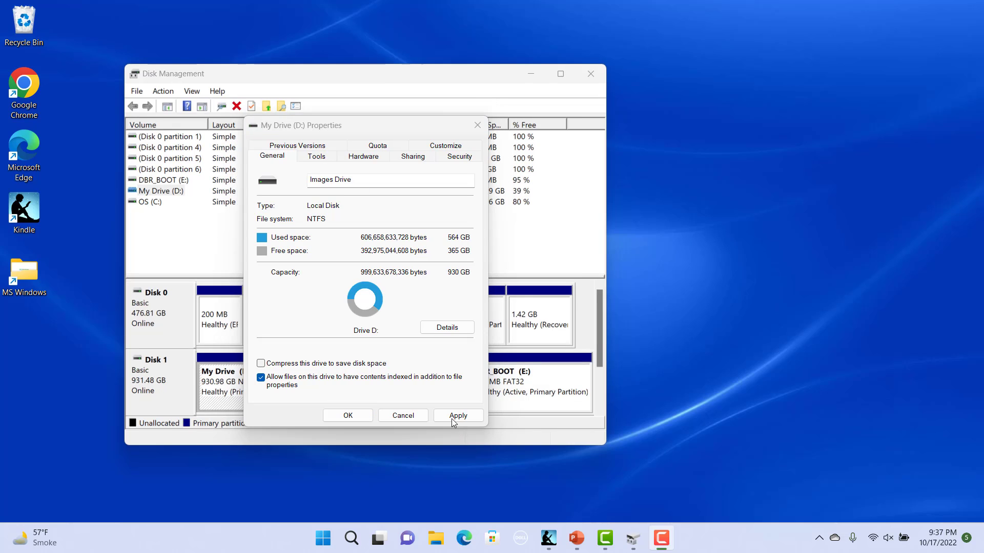
pyautogui.click(452, 417)
pyautogui.click(348, 416)
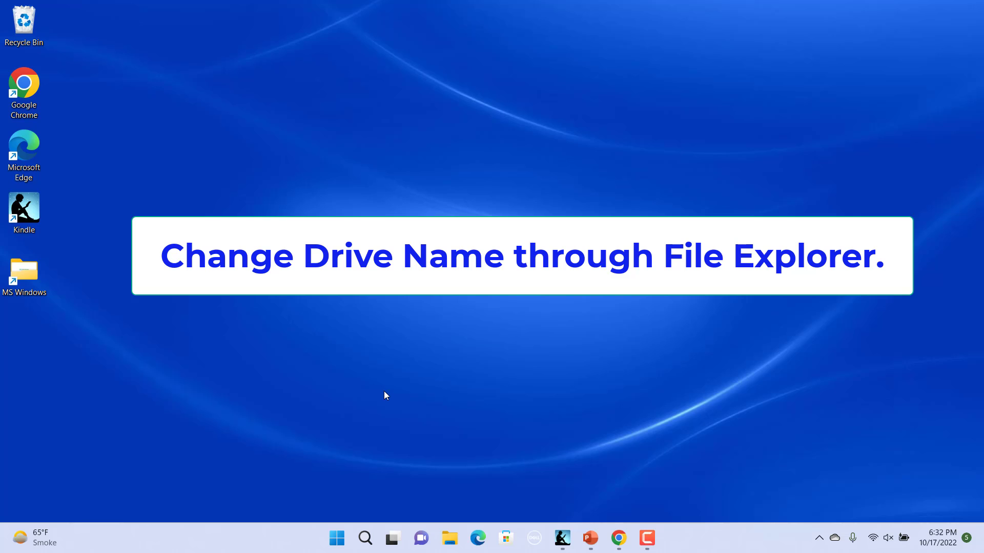
# In File Explorer's This PC, rename Images Drive (D:) to 'New Drive'
pyautogui.click(451, 539)
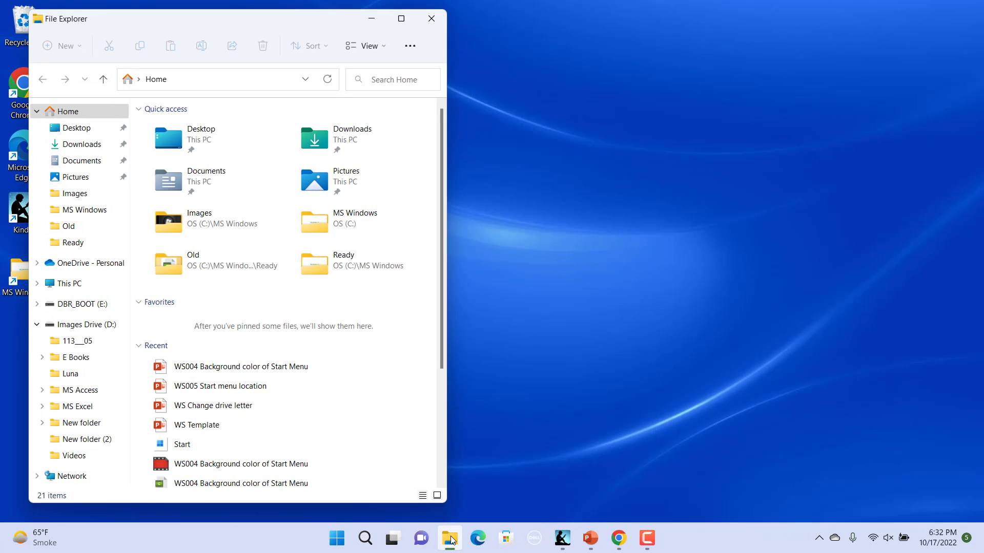
pyautogui.click(74, 283)
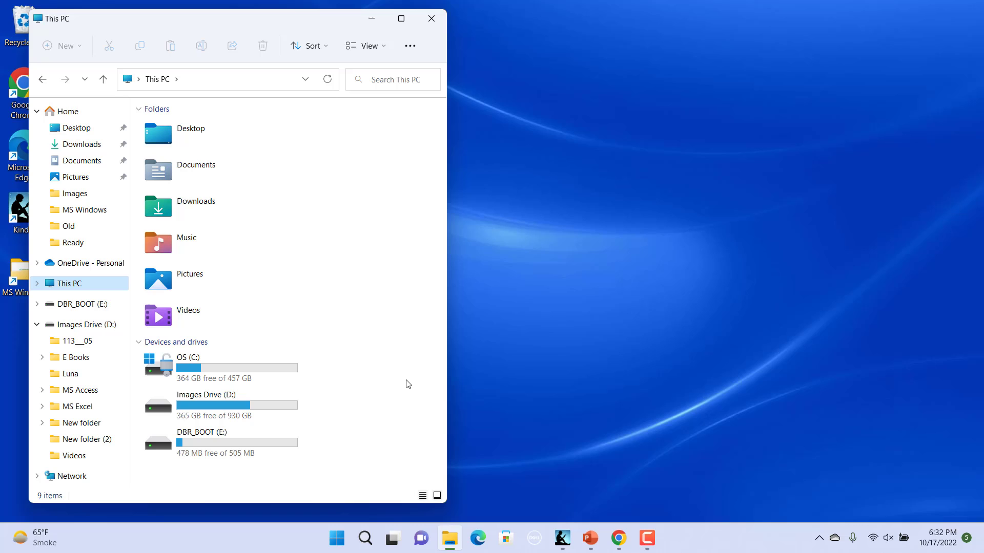
pyautogui.rightClick(209, 396)
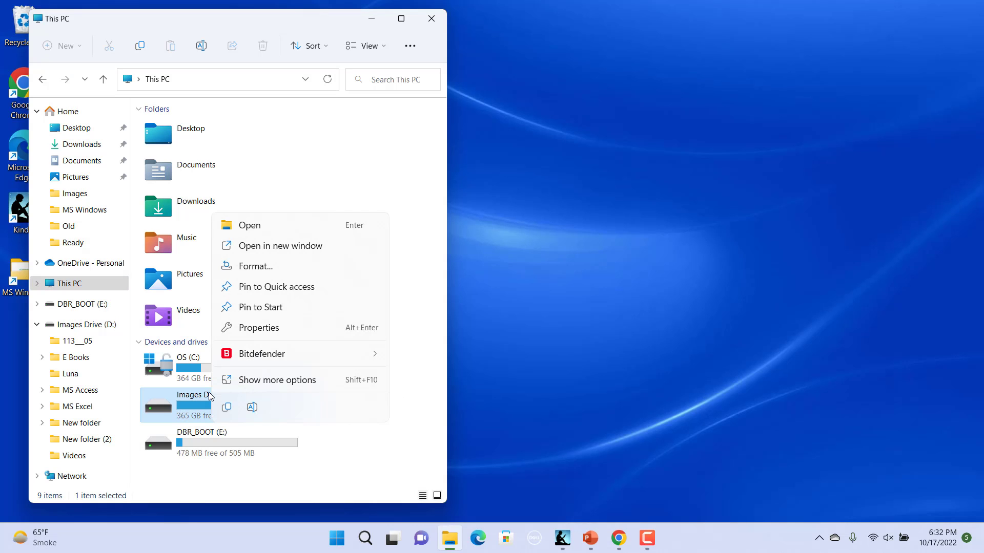
pyautogui.click(252, 407)
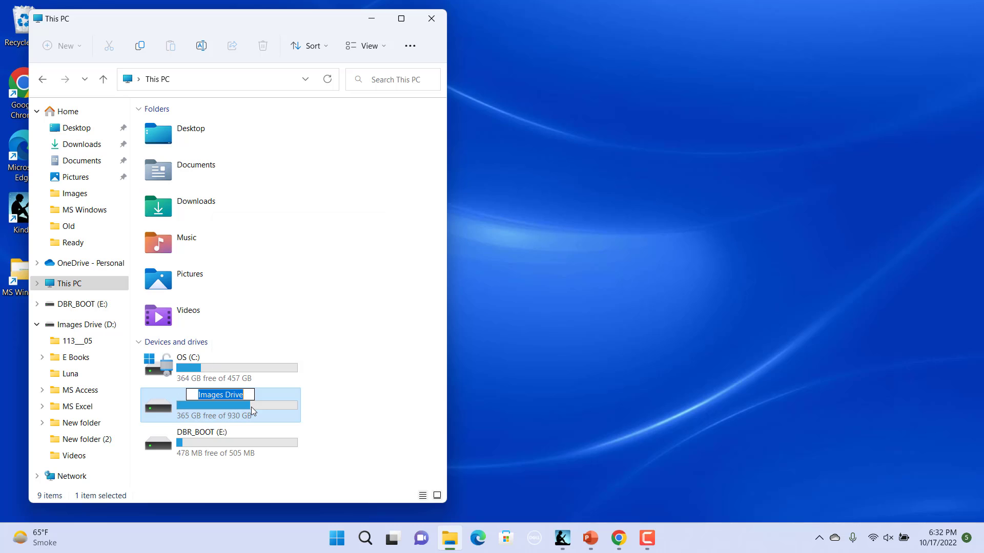
pyautogui.press('Return')
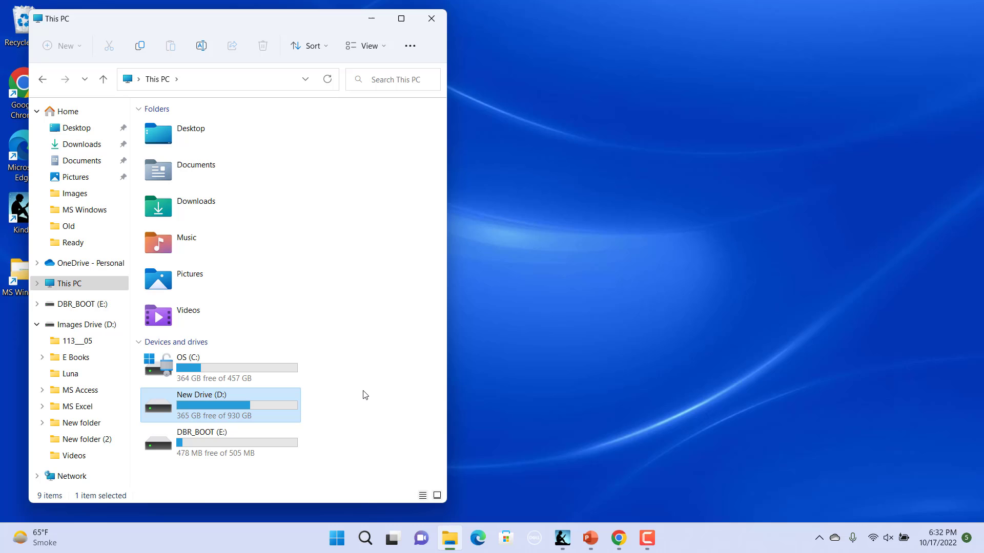
# Rename New Drive (D:) to 'My Drive' via its Properties dialog
pyautogui.rightClick(203, 400)
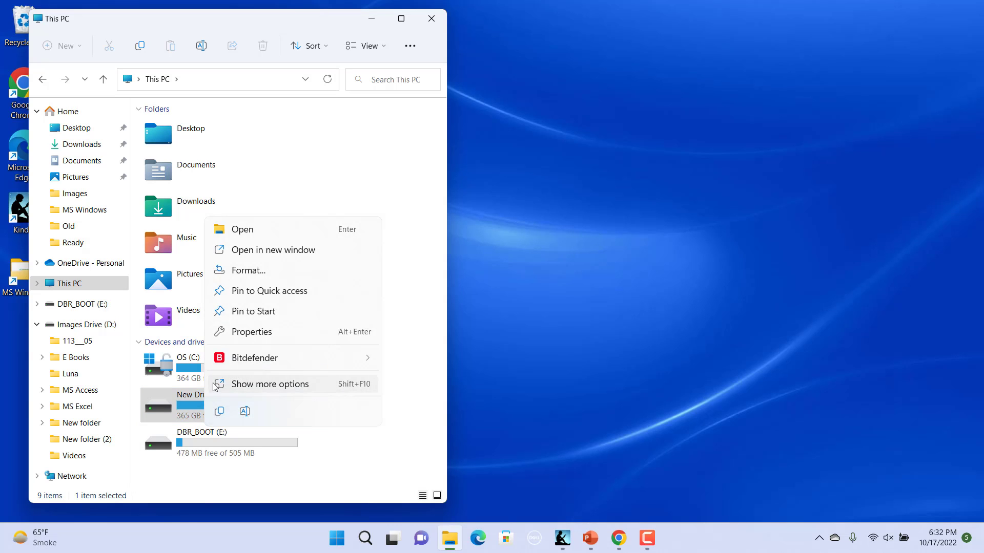
pyautogui.click(247, 334)
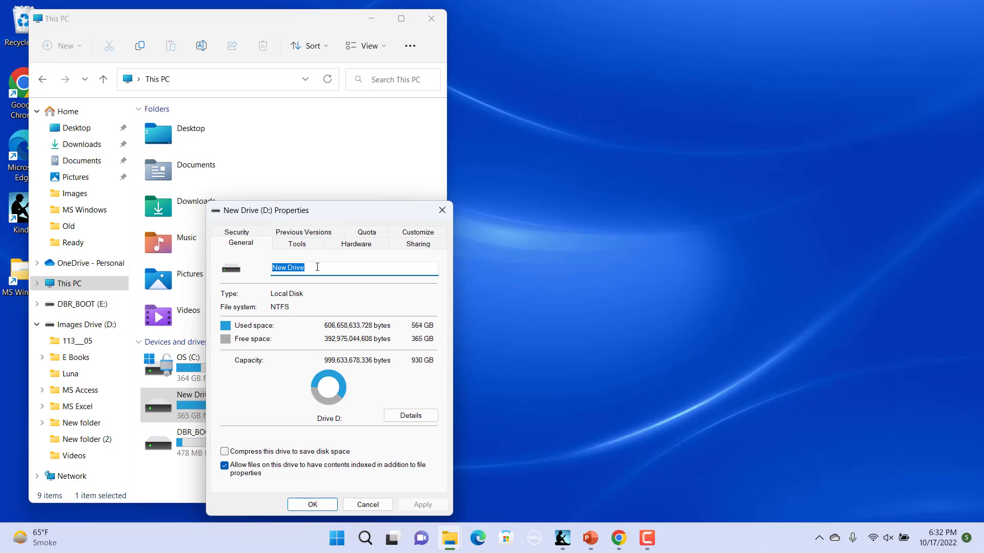
pyautogui.write('My Drive')
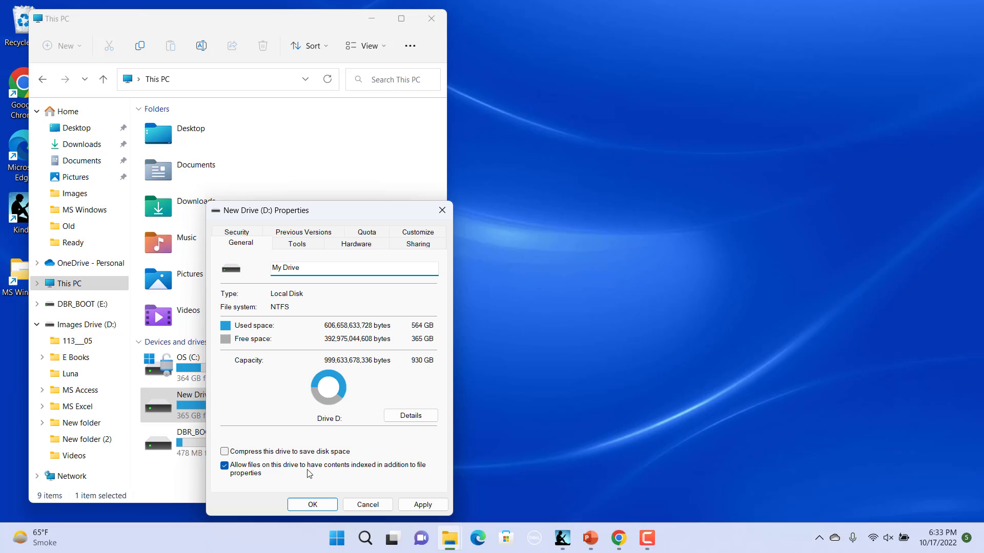
pyautogui.click(305, 506)
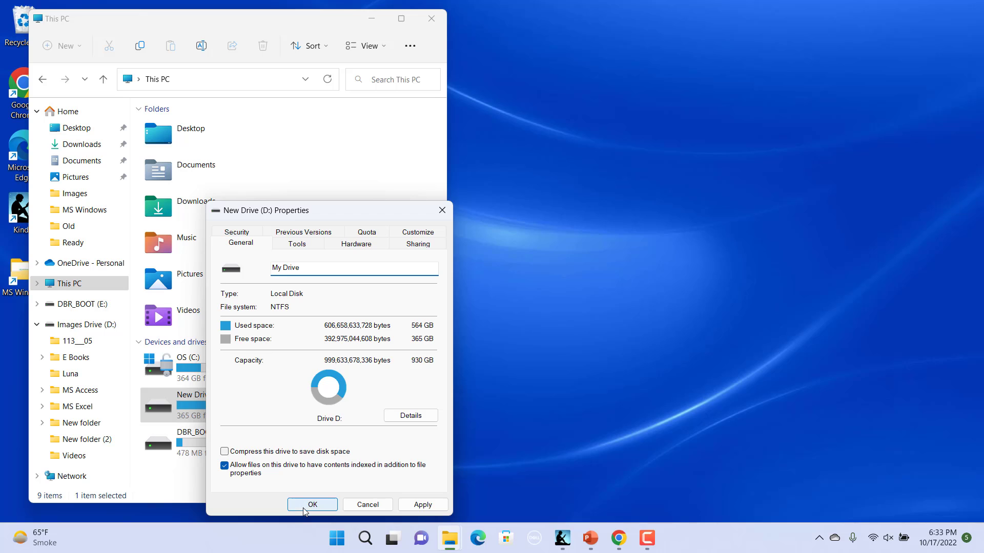
pyautogui.click(622, 360)
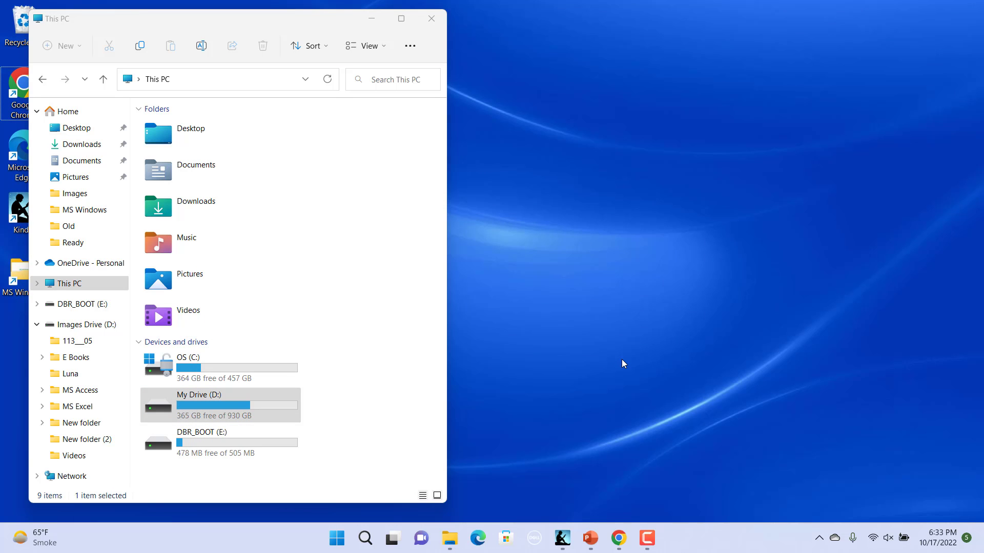